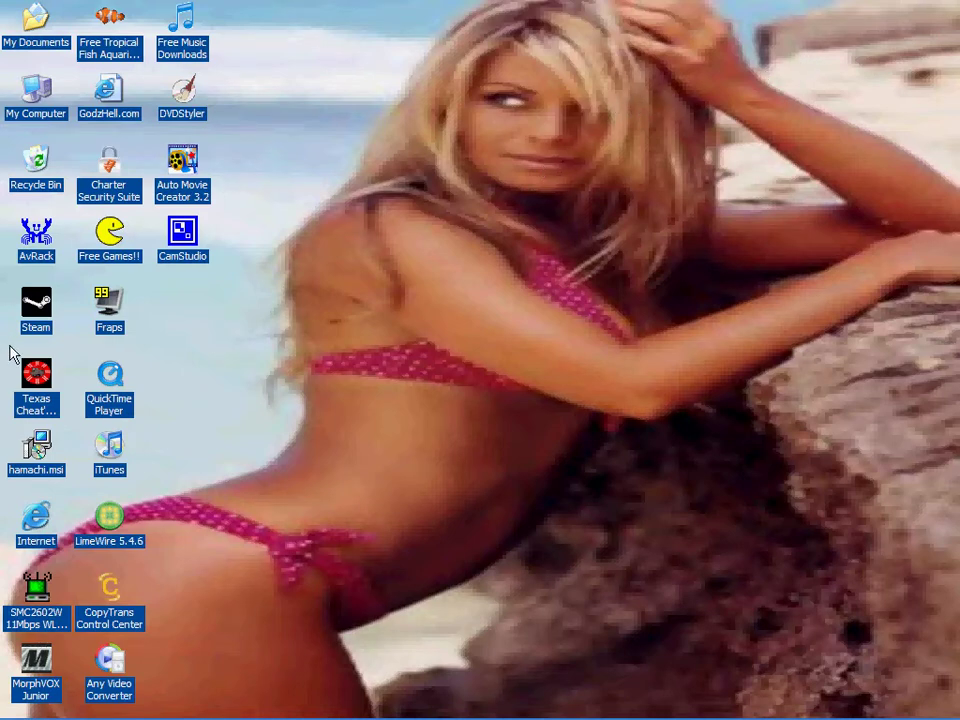
click(40, 517)
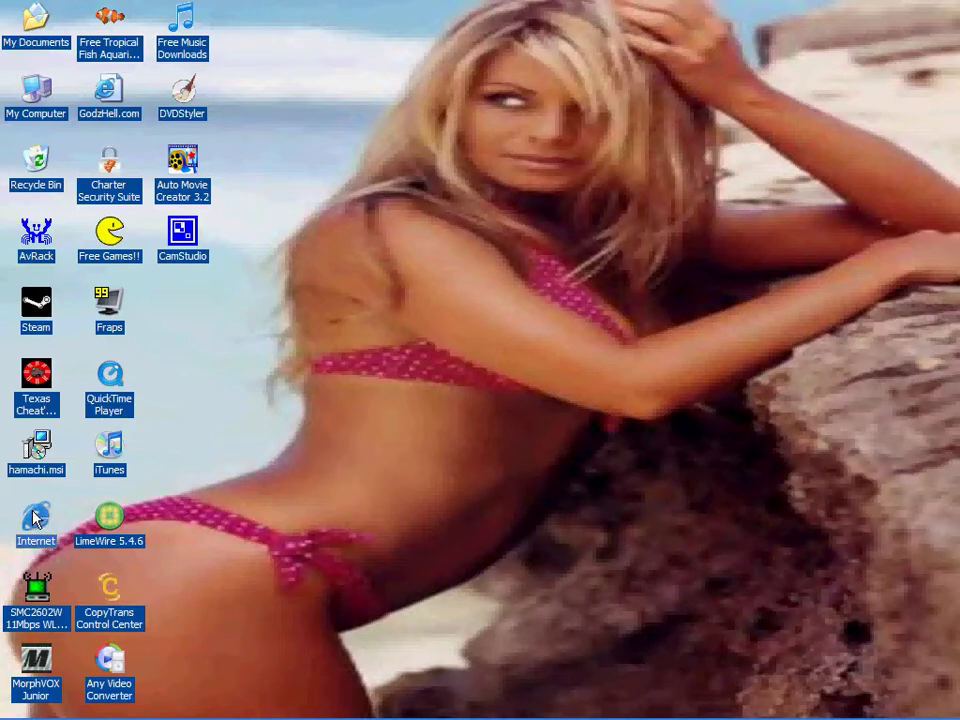
key(Return)
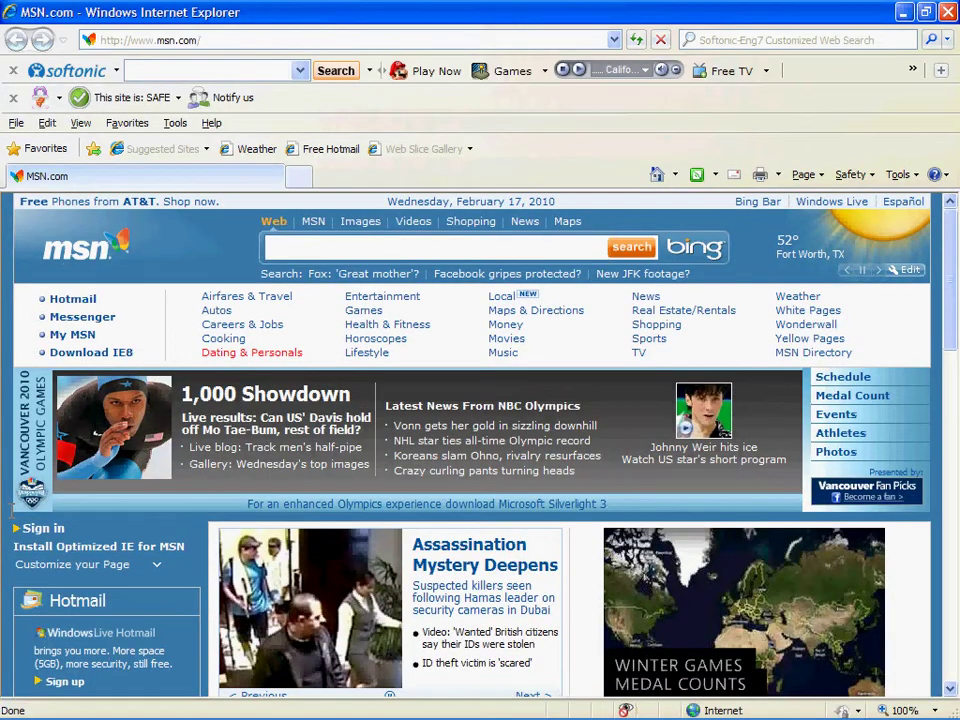
click(150, 69)
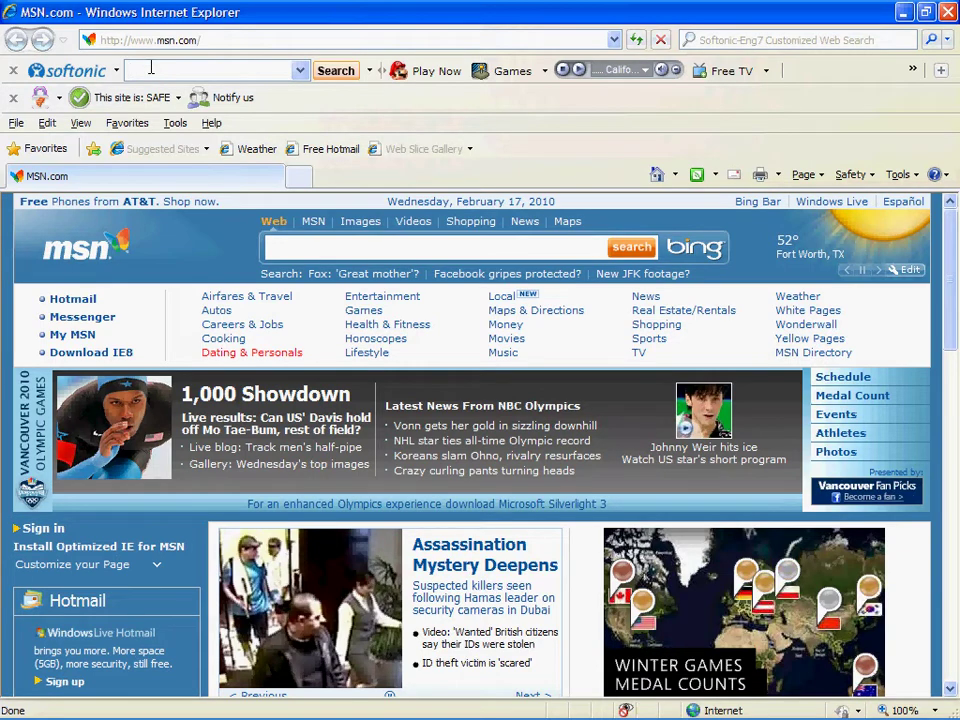
text(www.c)
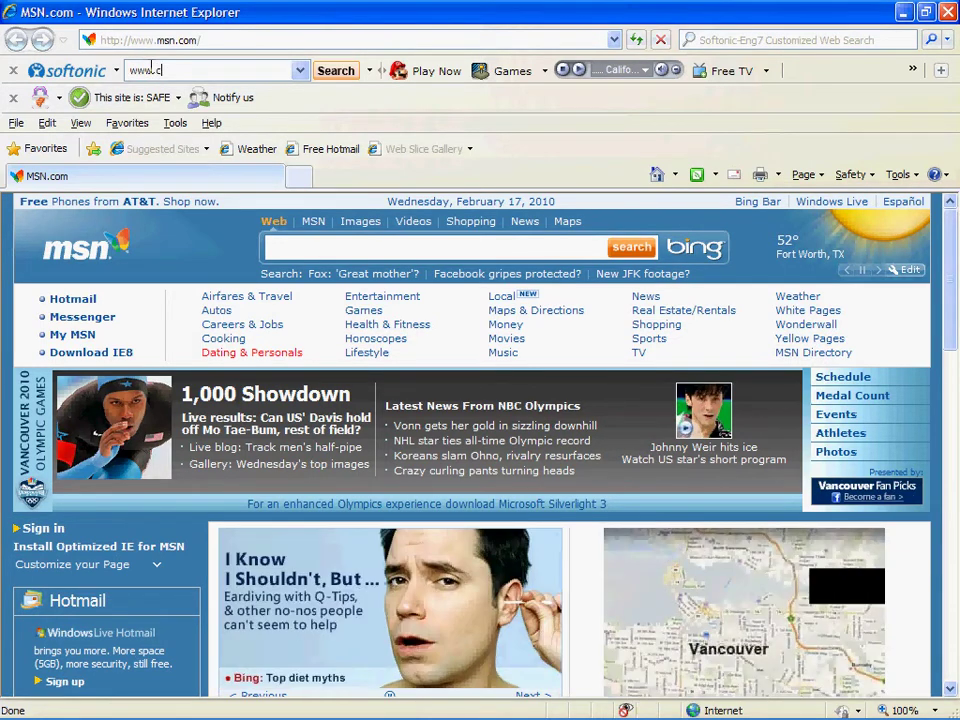
text(opytrans.)
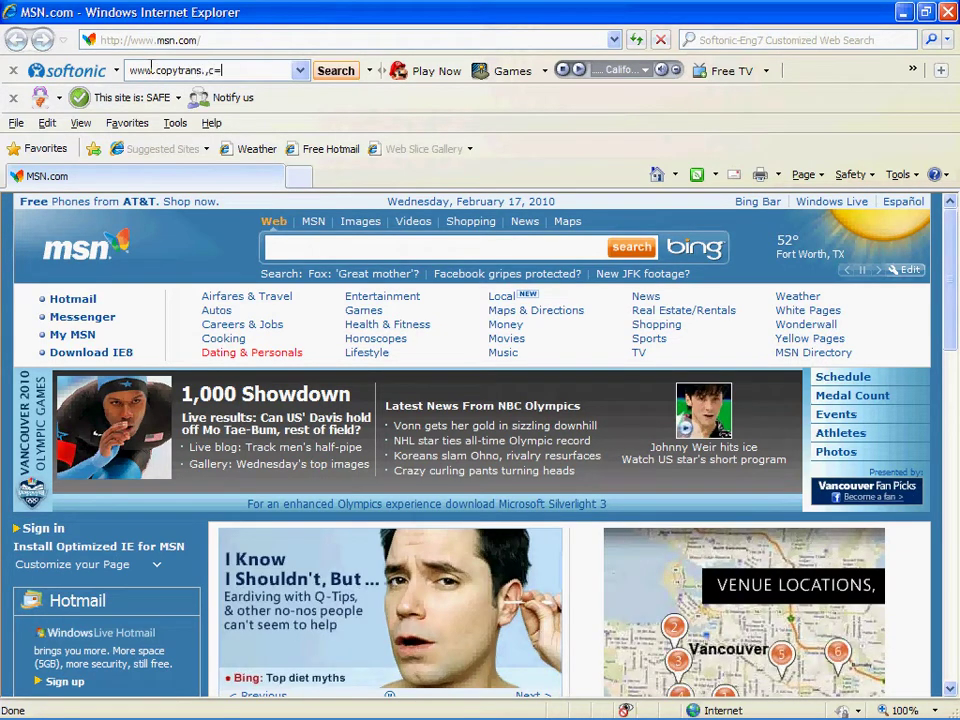
text(com)
key(Return)
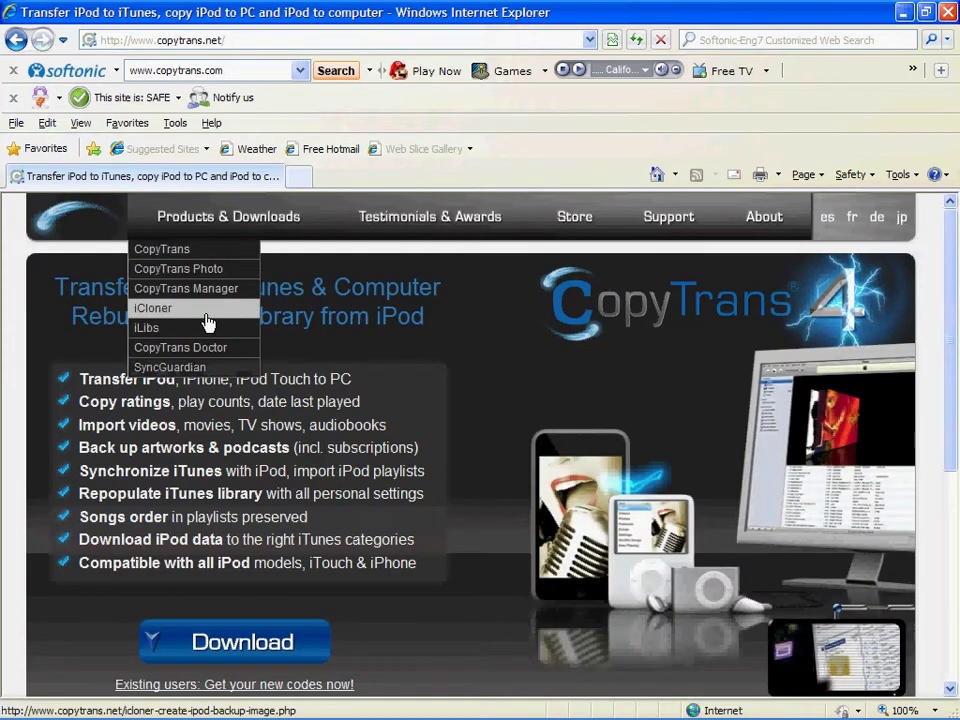
Download the free CopyTrans Suite installer (Install_CopyTrans_Suite.exe), then minimize the browser to the desktop.
click(230, 642)
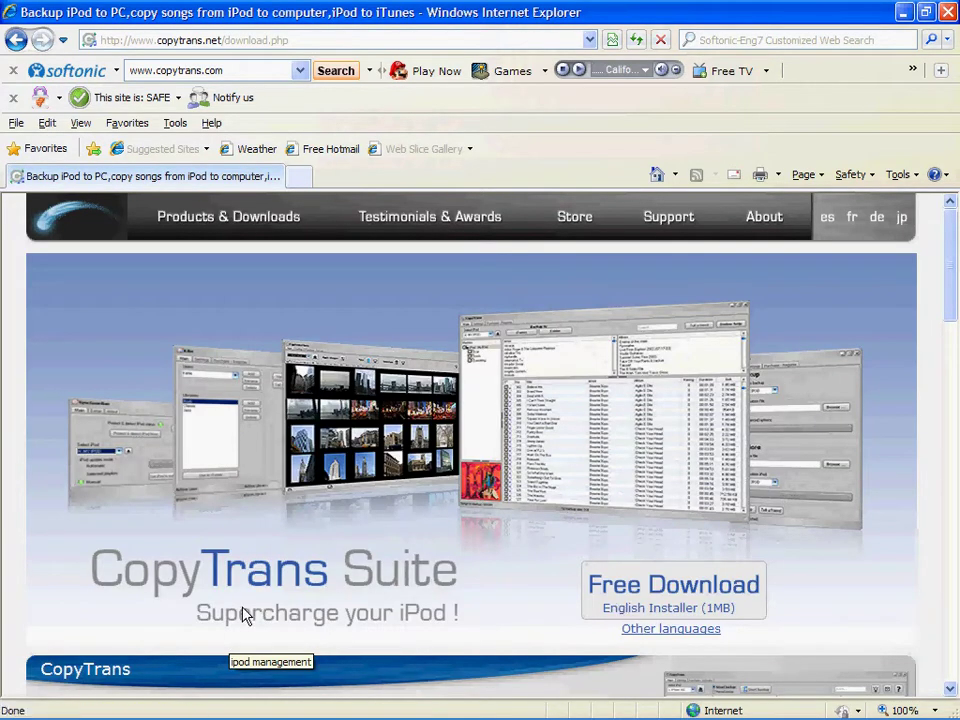
click(646, 594)
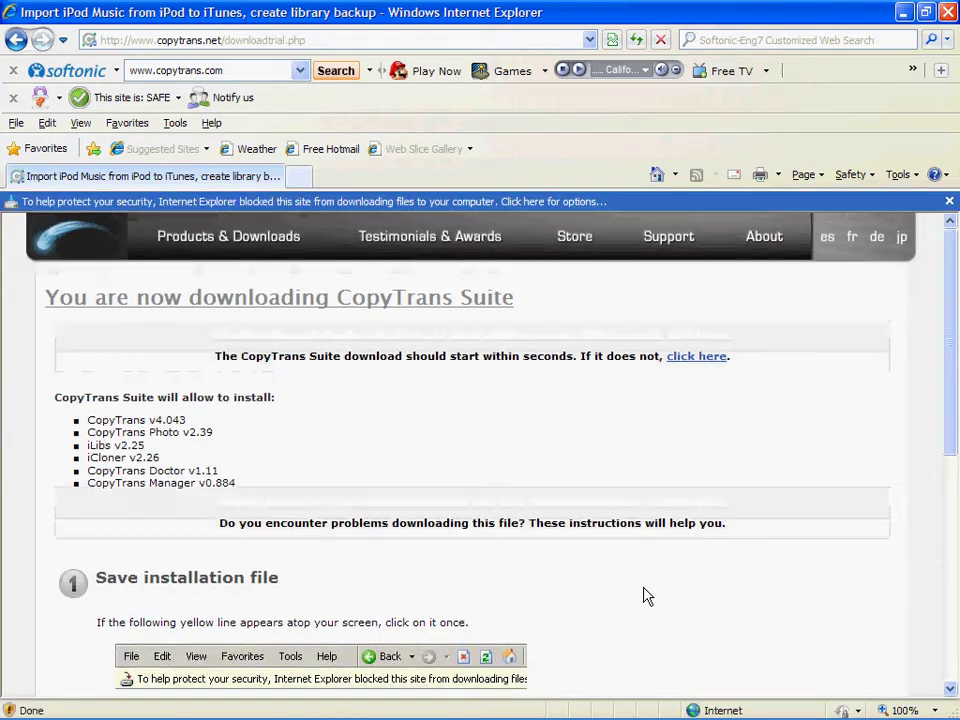
click(949, 201)
click(686, 340)
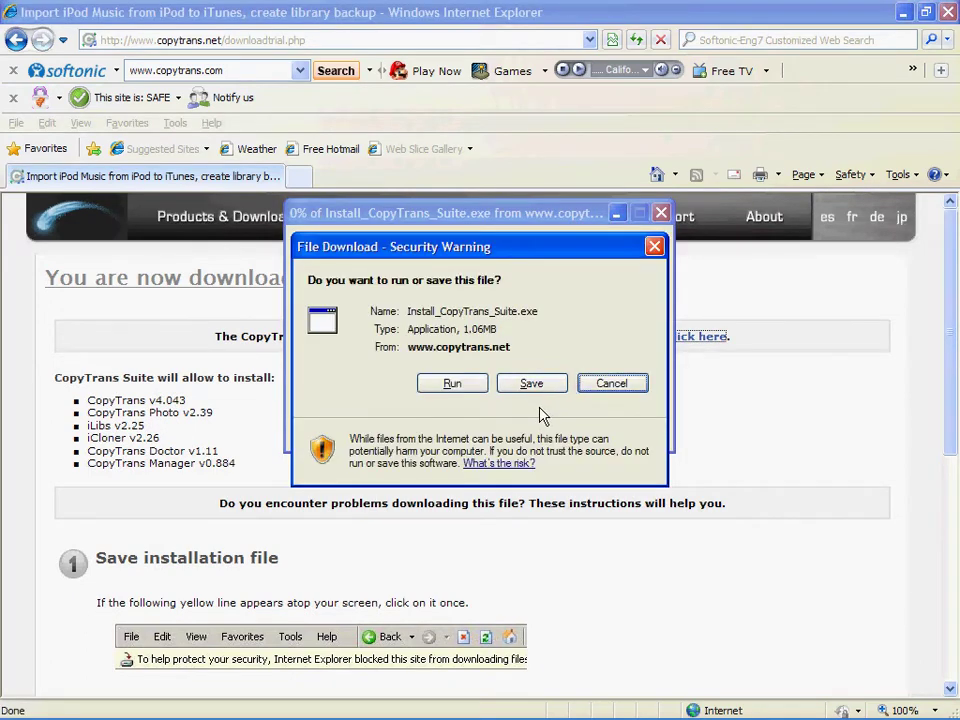
click(654, 247)
click(902, 13)
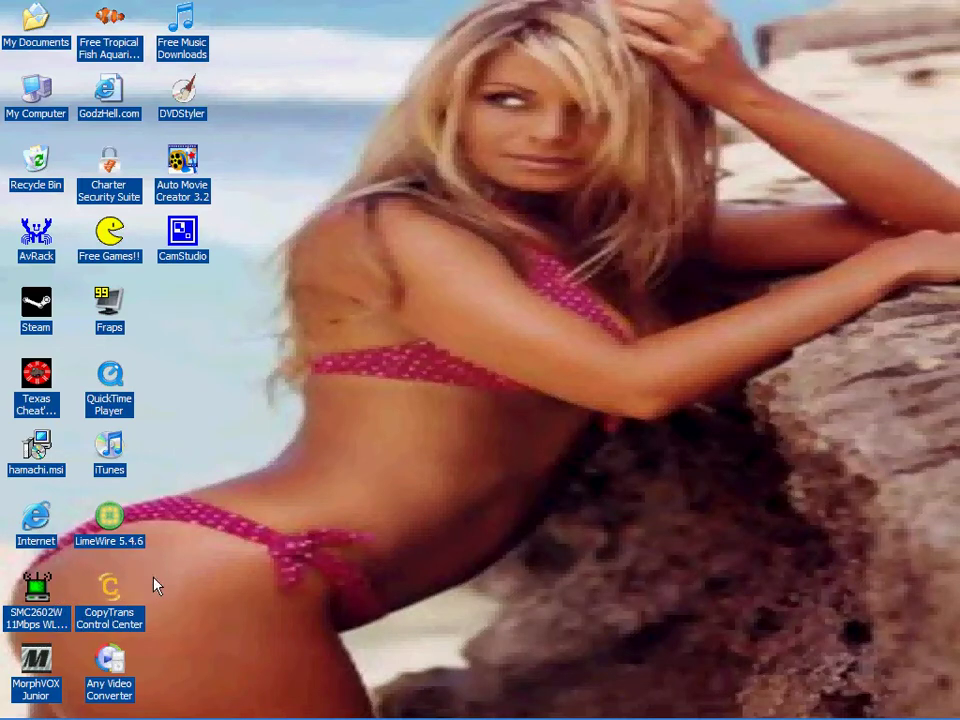
double_click(41, 520)
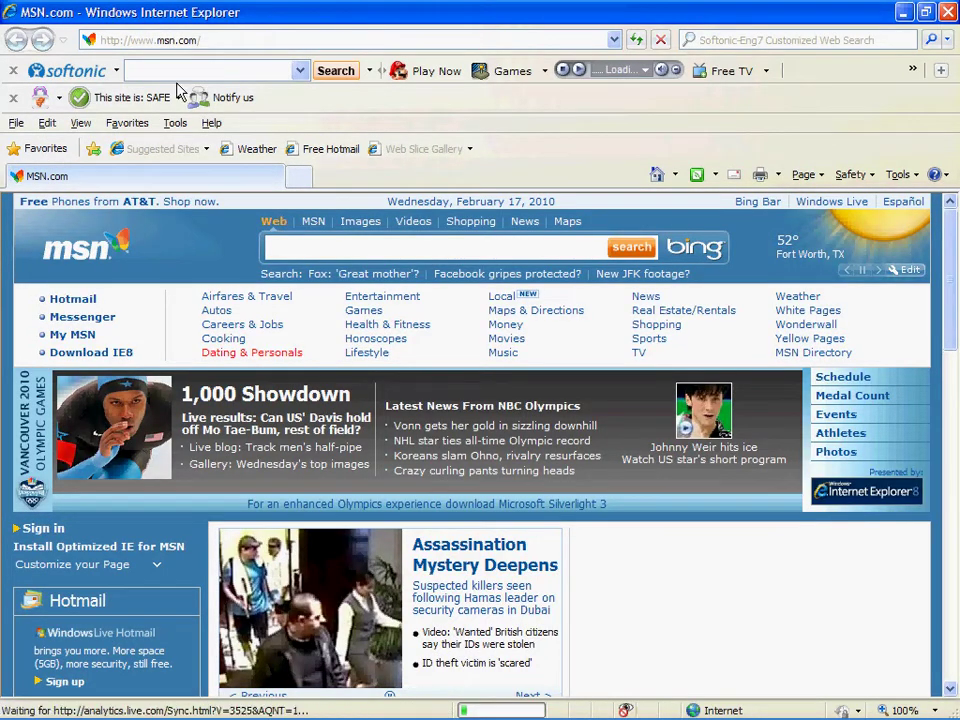
click(166, 74)
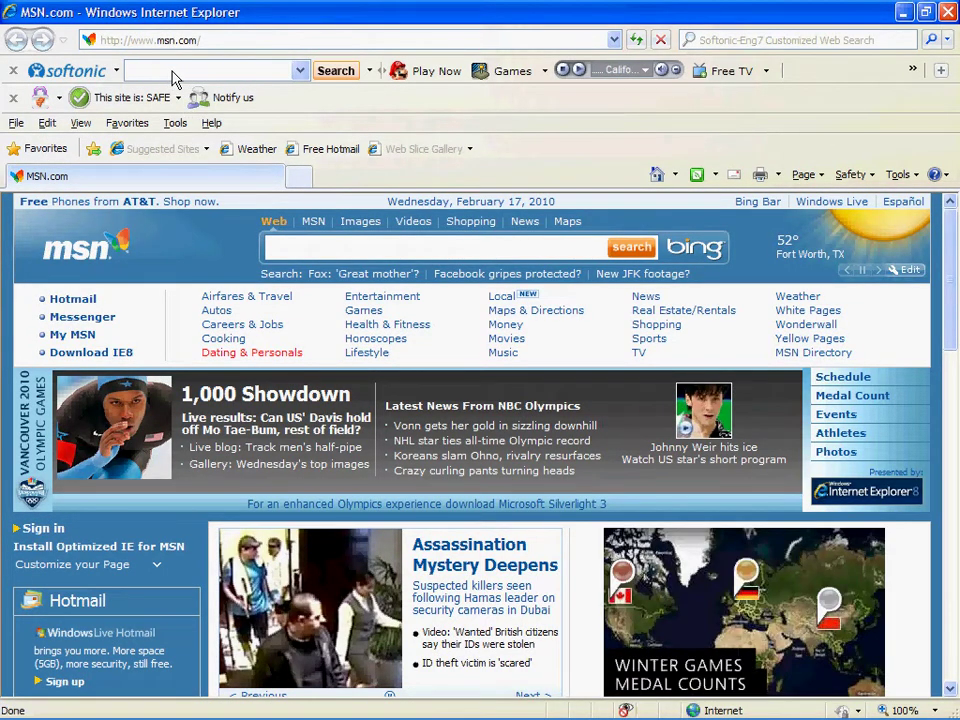
text(www.)
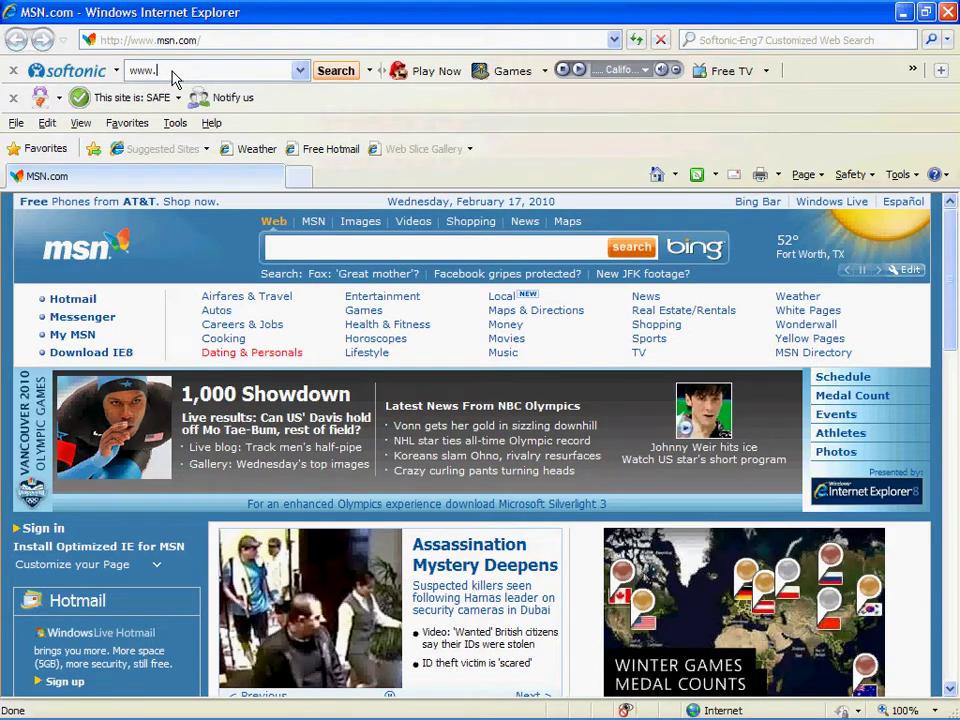
text(limewire.com)
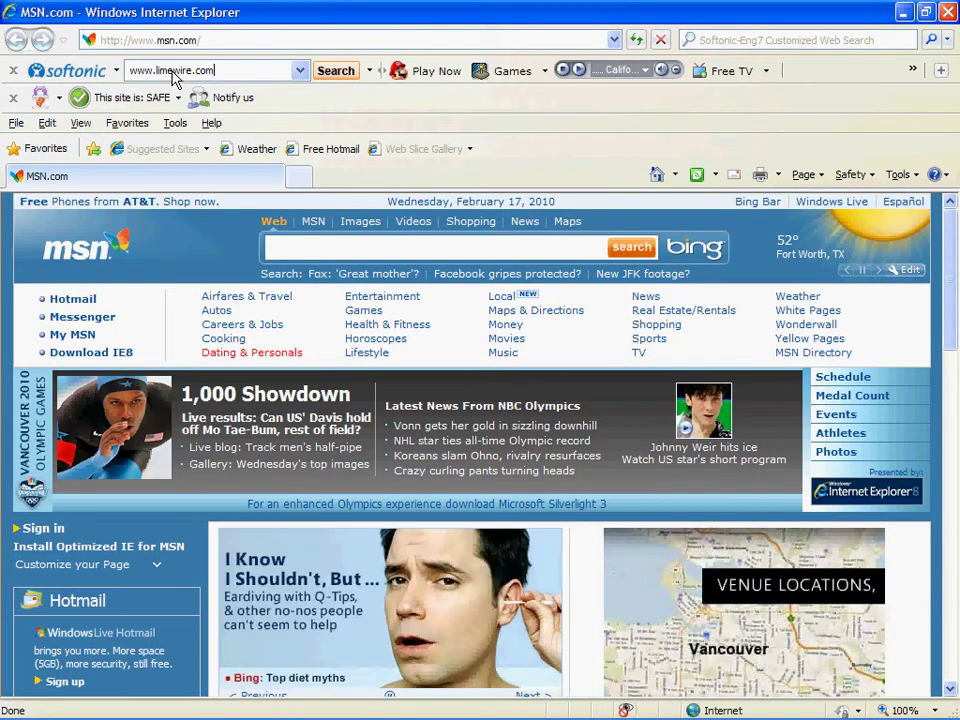
key(Return)
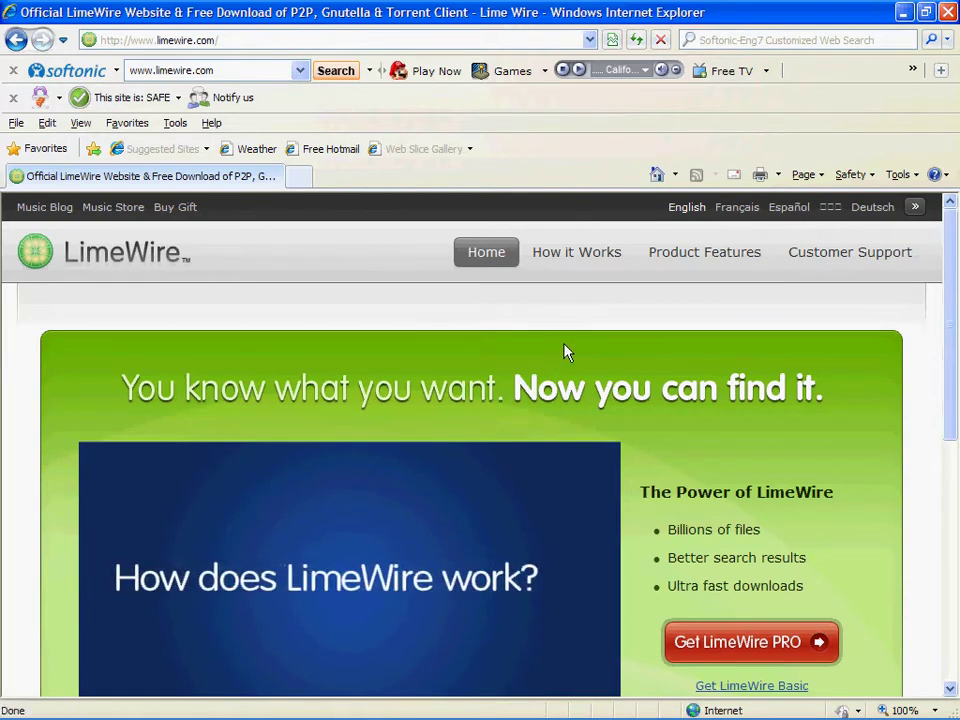
Request the free LimeWire Basic download, dismiss the download prompt, and minimize the browser.
scroll(955, 302, down, 1)
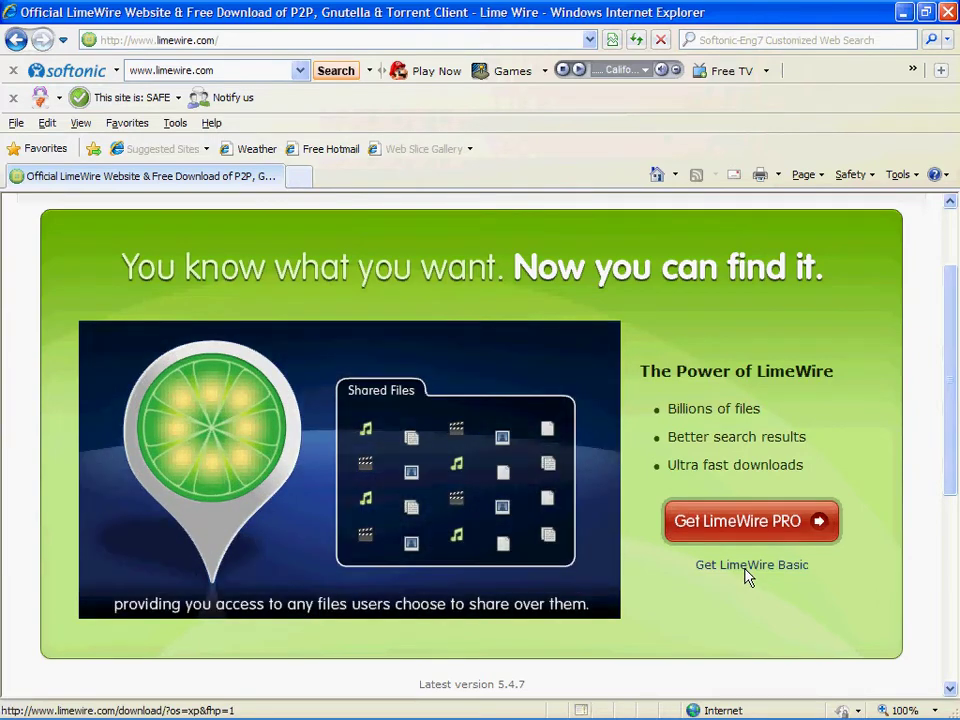
click(742, 574)
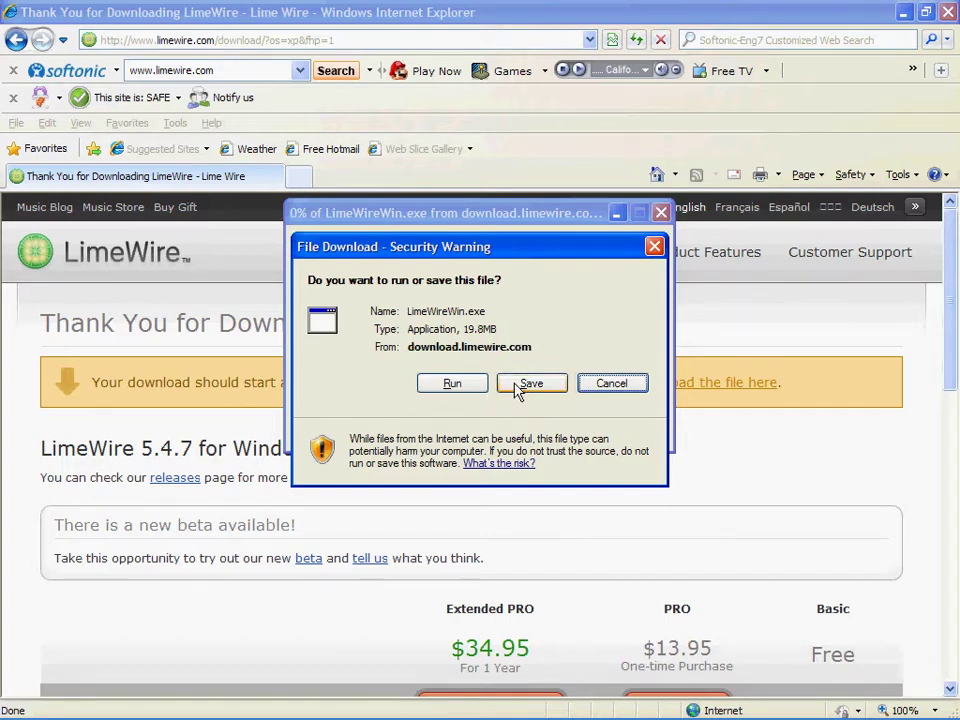
click(654, 246)
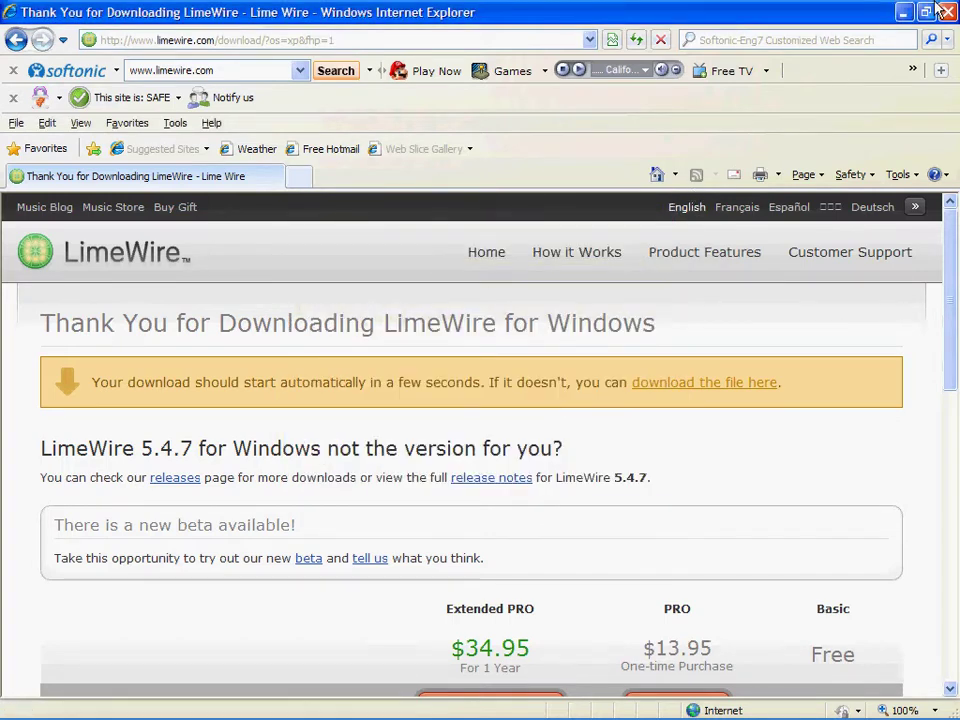
click(905, 20)
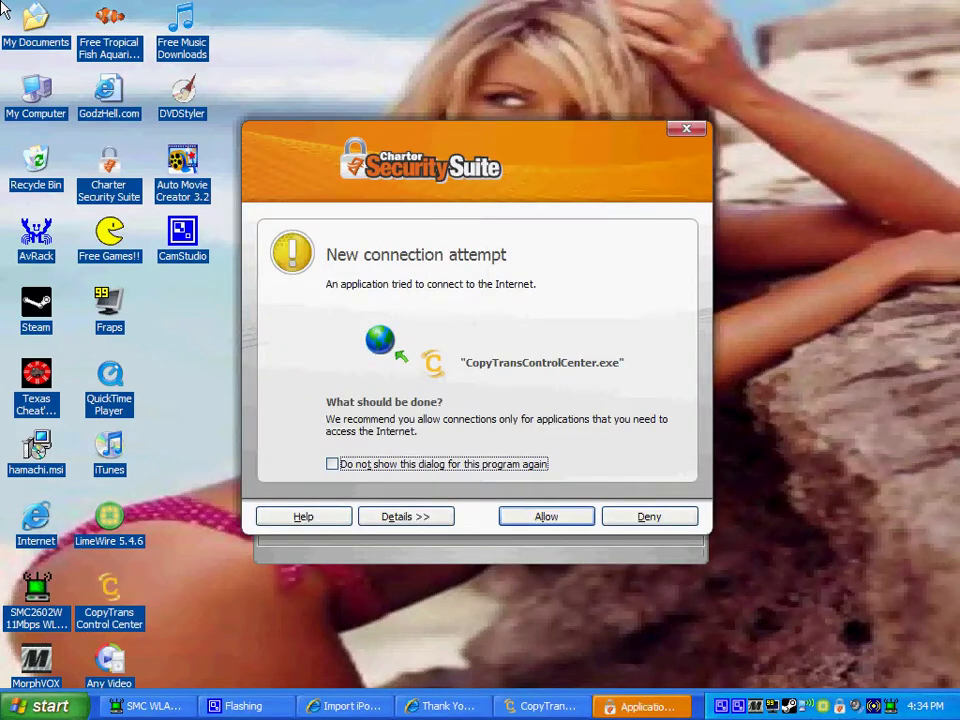
Always allow CopyTransControlCenter.exe Internet access without showing the prompt again.
click(332, 464)
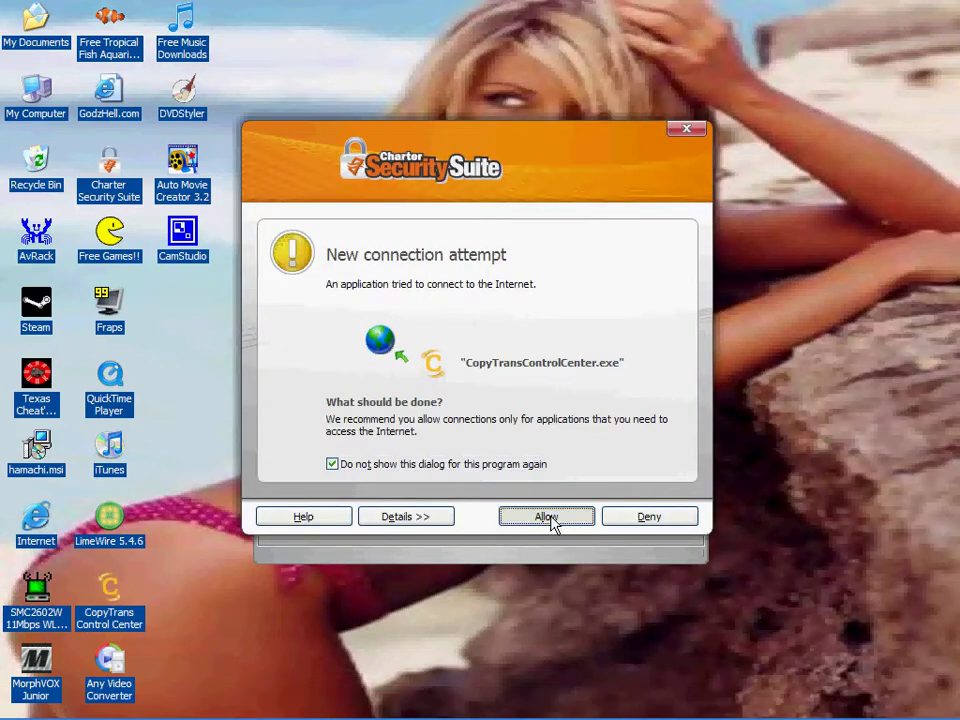
click(546, 517)
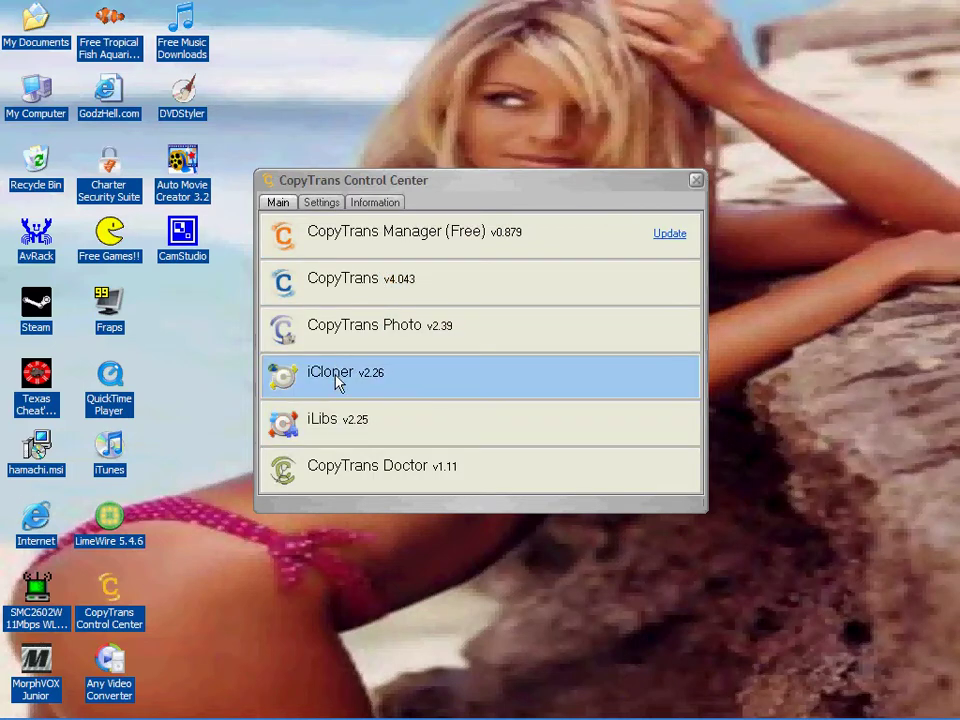
Start CopyTrans Manager (Free) from the Control Center's Main tab.
click(392, 243)
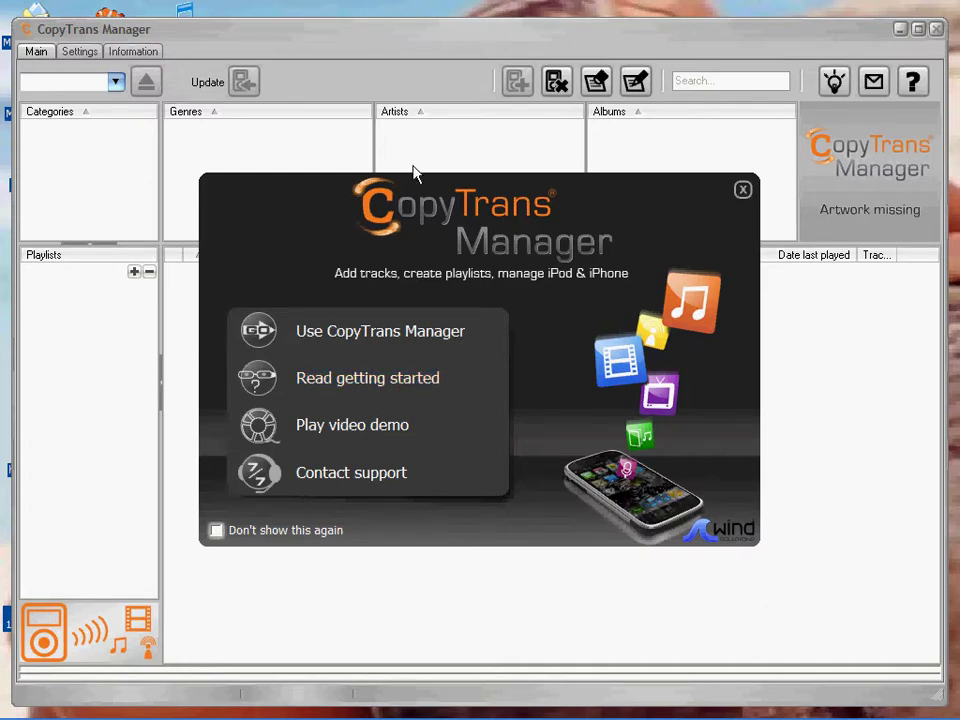
Choose 'Use CopyTrans Manager' on the welcome dialog to reach the main library window.
click(385, 335)
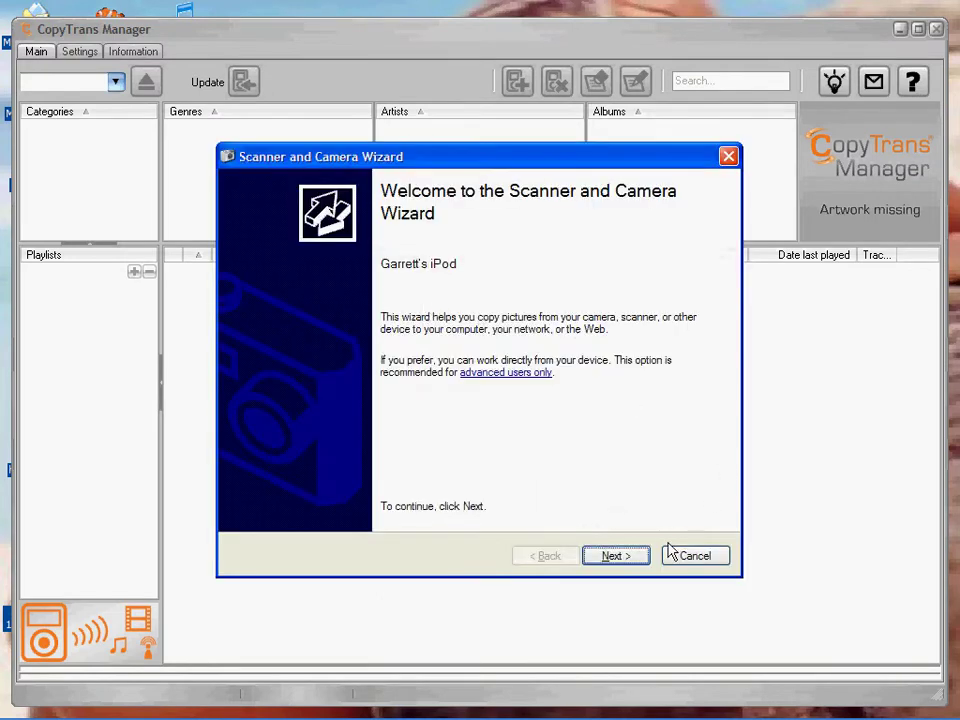
Cancel the Scanner and Camera Wizard and permanently allow CopyTrans Manager Internet access.
click(670, 555)
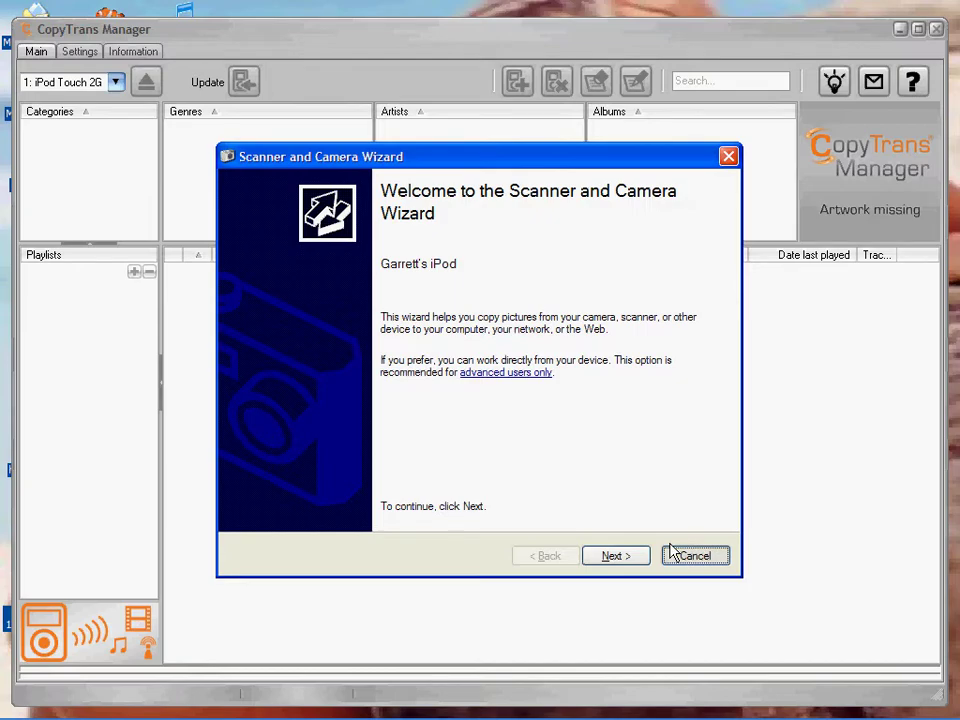
click(673, 552)
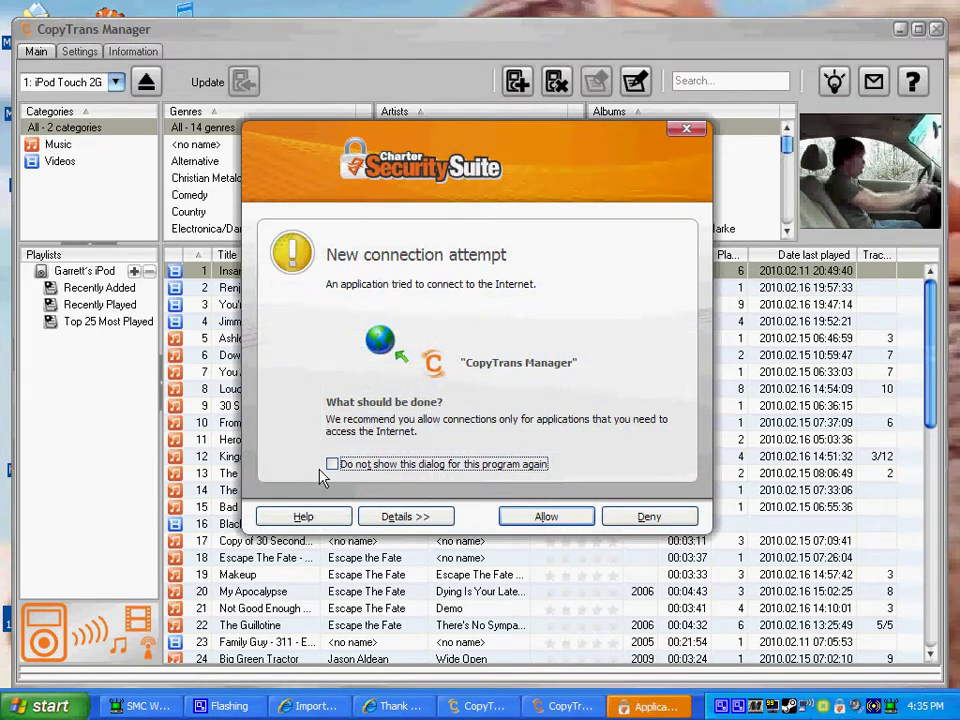
click(332, 464)
click(540, 518)
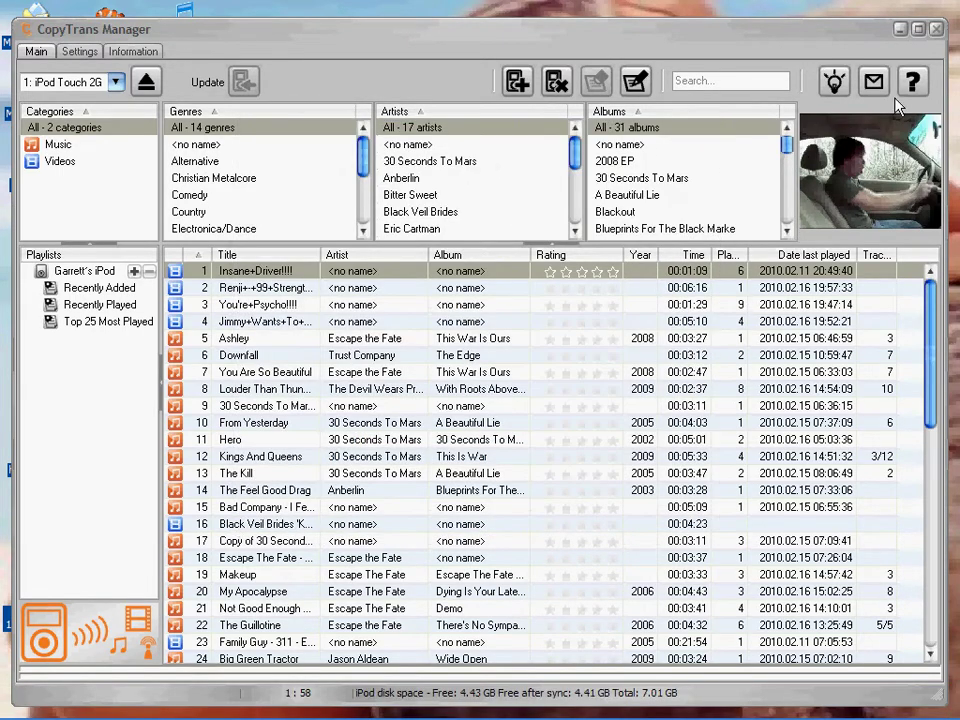
Decline the CopyTrans update, close Control Center, and launch LimeWire 5.4.6 from the desktop.
click(512, 403)
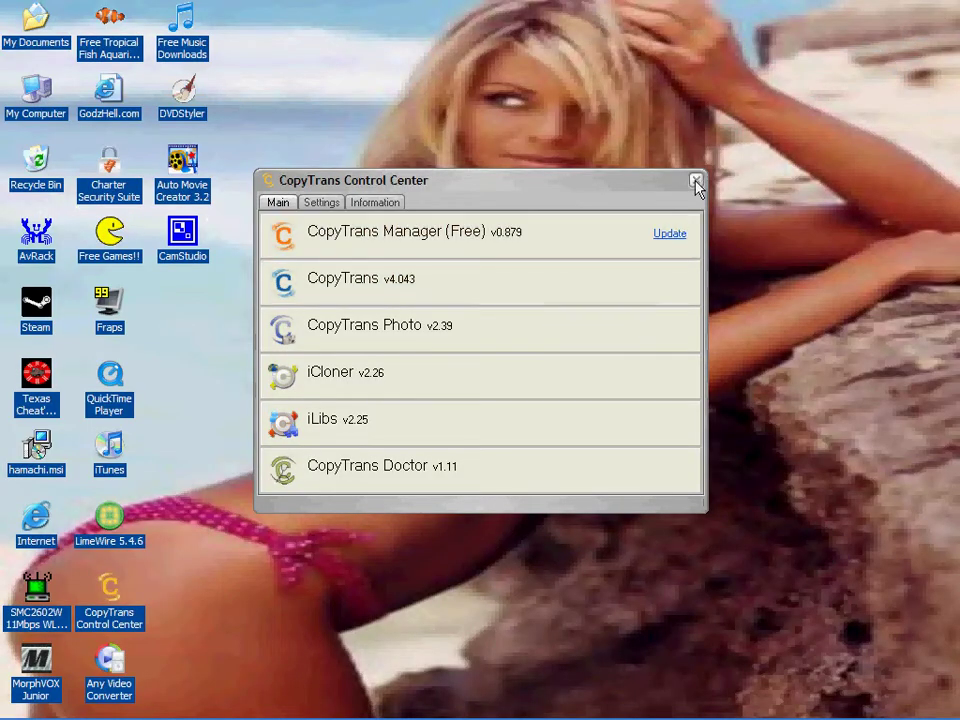
click(695, 181)
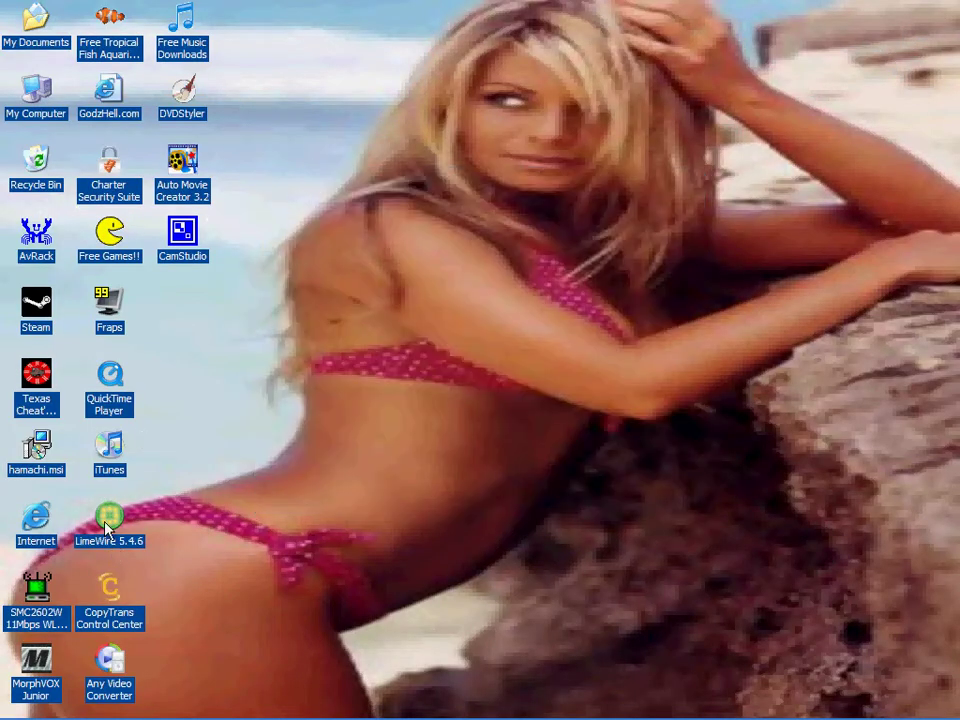
click(106, 528)
double_click(106, 528)
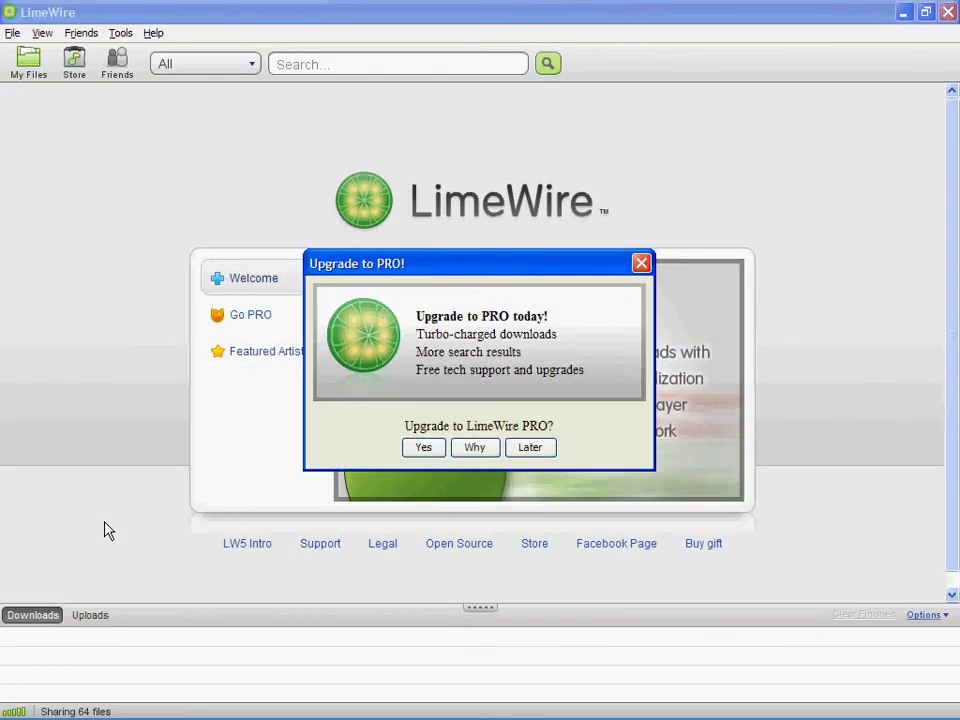
Postpone the PRO upgrade and search Audio files for 'black veil brides'.
click(522, 451)
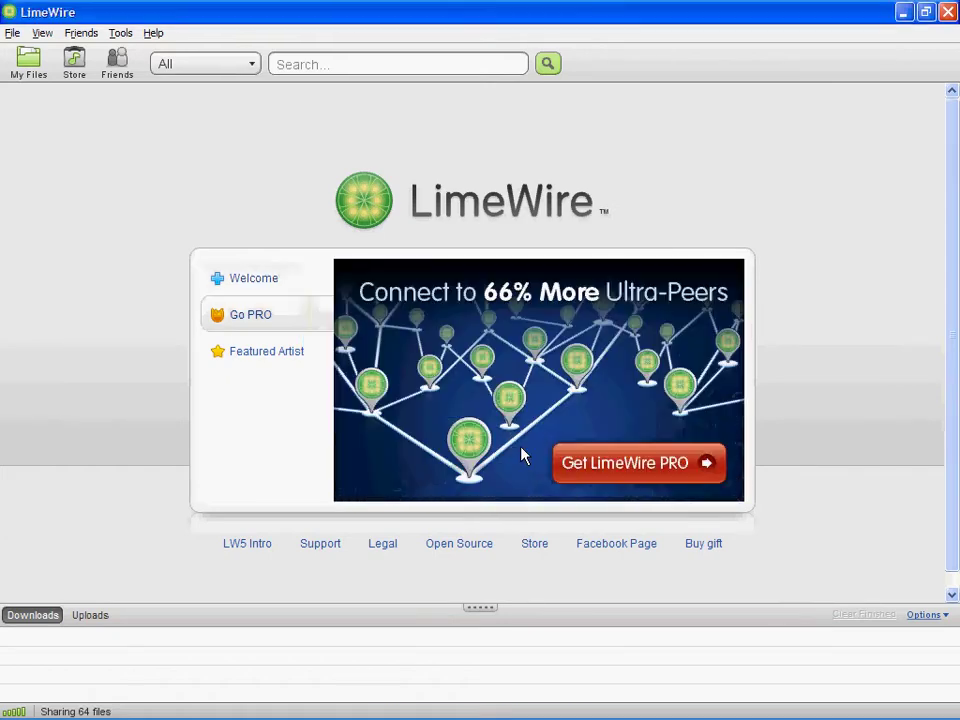
click(253, 66)
click(205, 106)
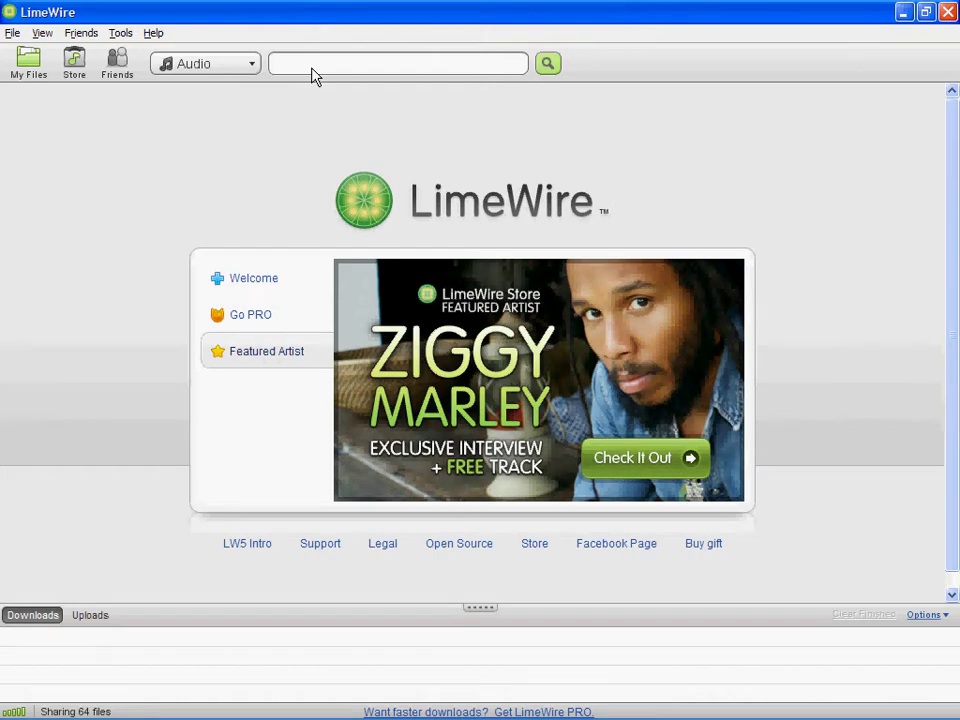
text(black veil brides)
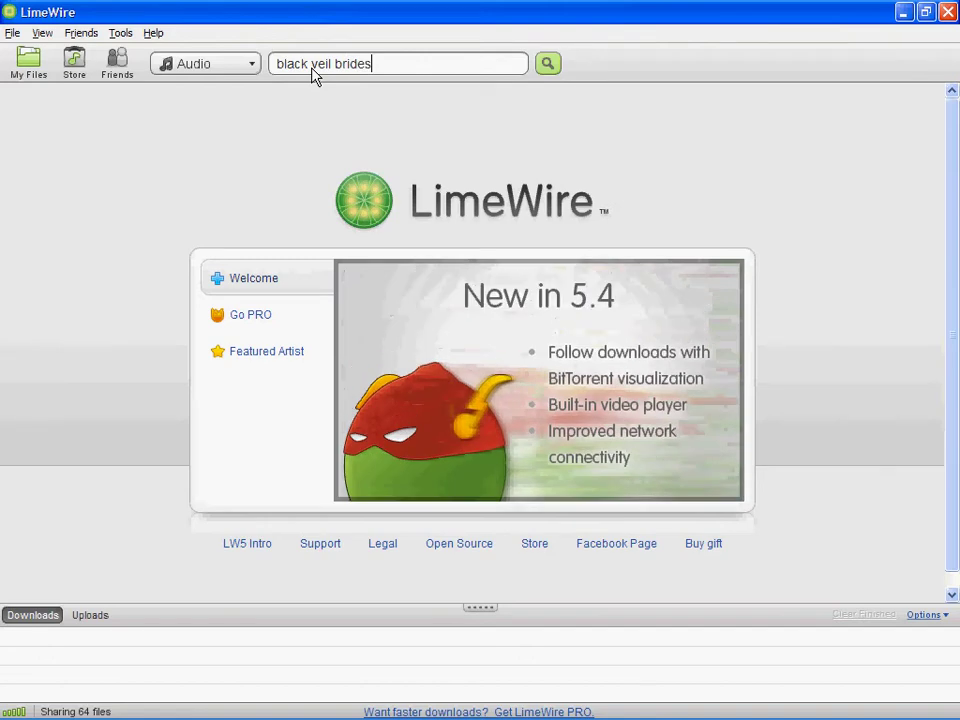
key(Return)
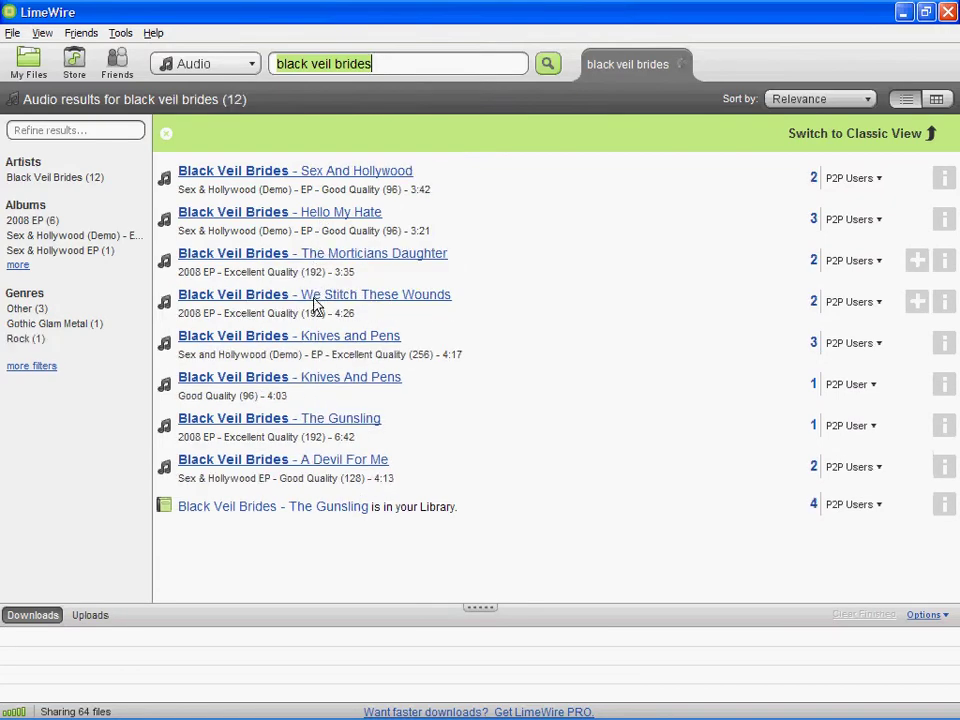
Download 'The Gunsling' despite the missing-license warning, then bring Internet Explorer's thank-you page back.
click(345, 421)
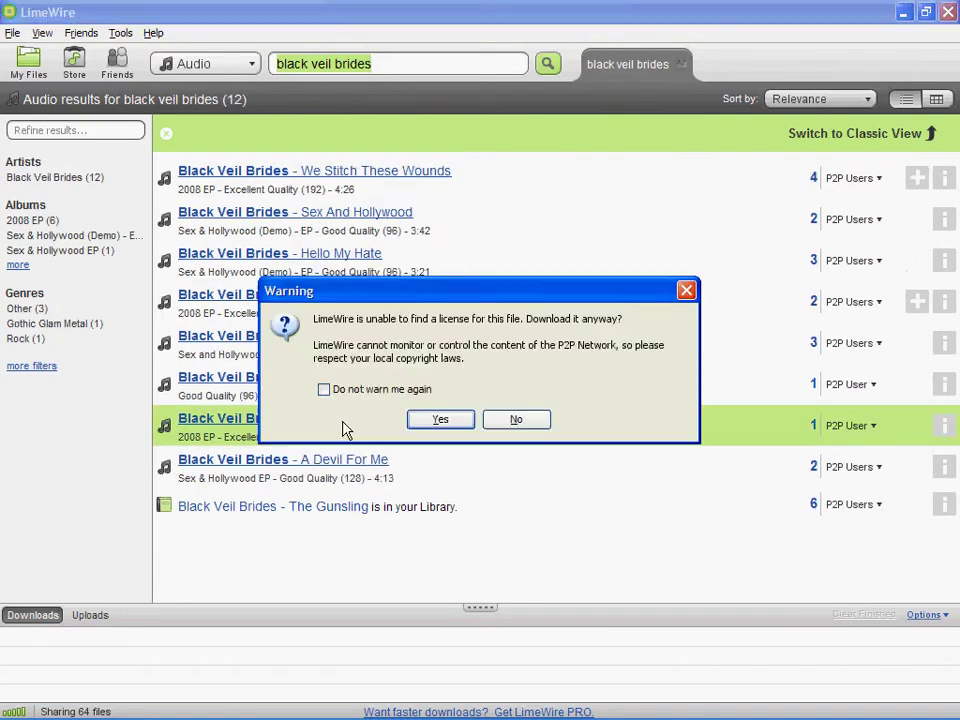
click(440, 420)
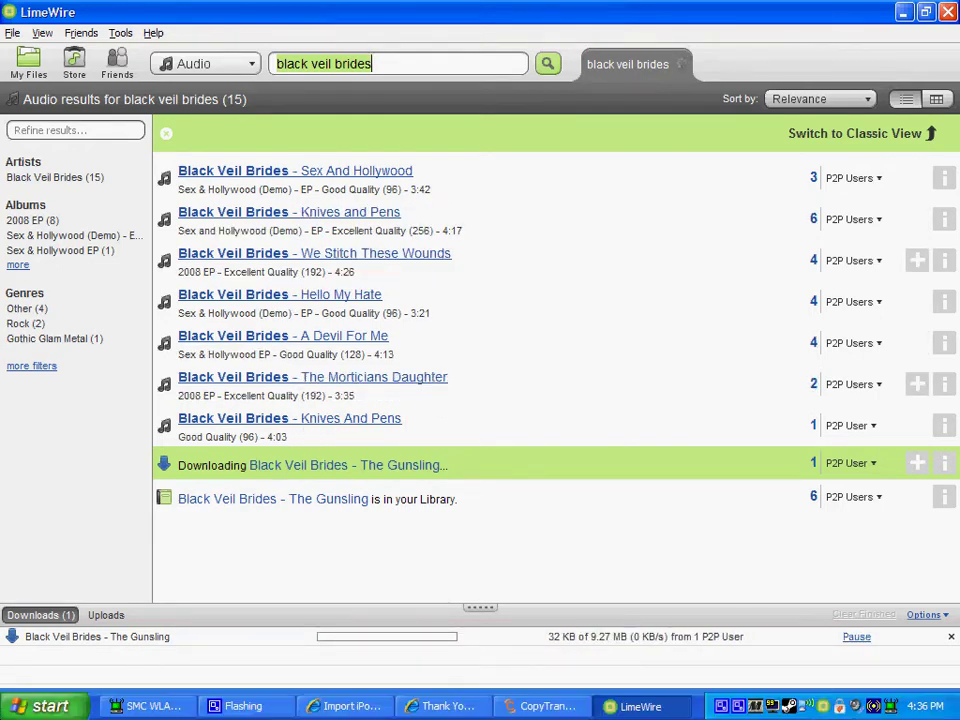
click(452, 705)
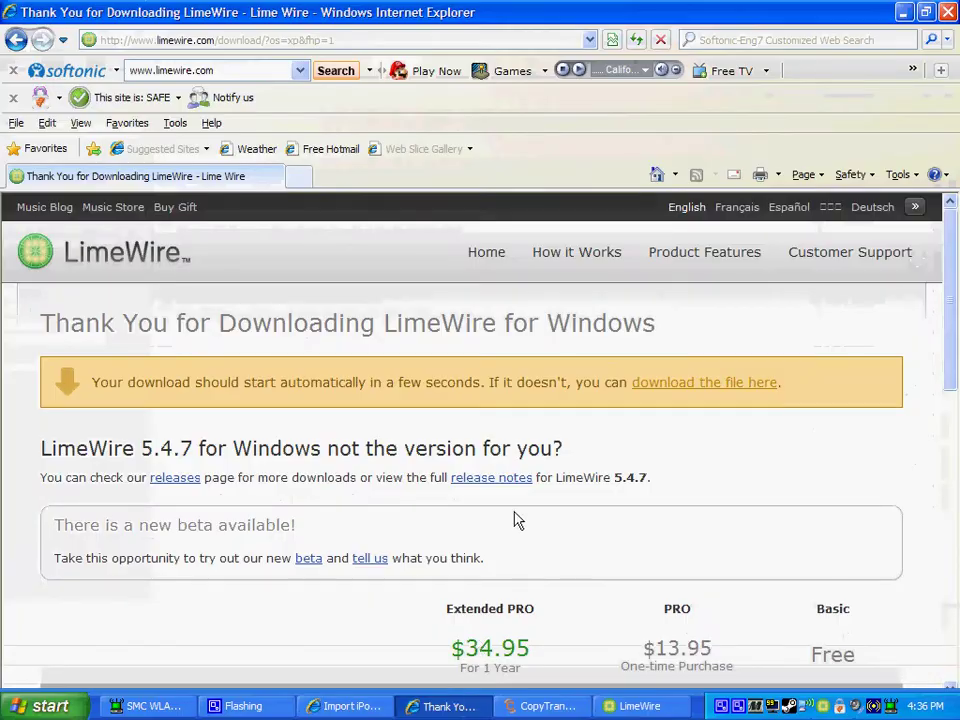
Close the LimeWire thank-you page in Internet Explorer, returning to LimeWire's results.
key(alt+F4)
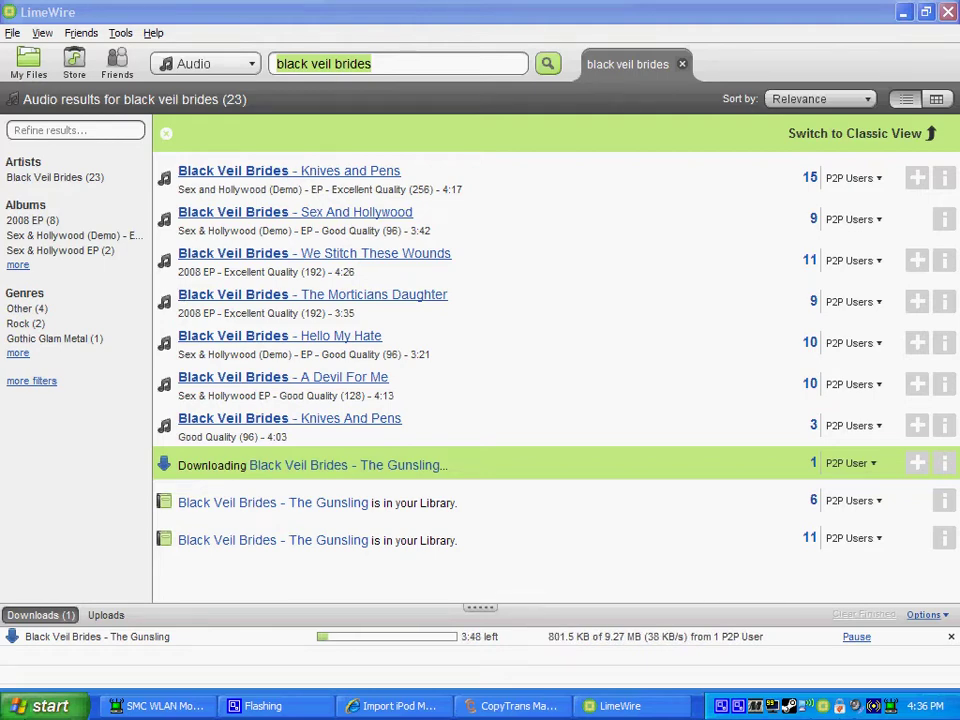
Minimize LimeWire and restore CopyTrans Manager showing the iPod Touch 2G library.
click(903, 12)
click(515, 706)
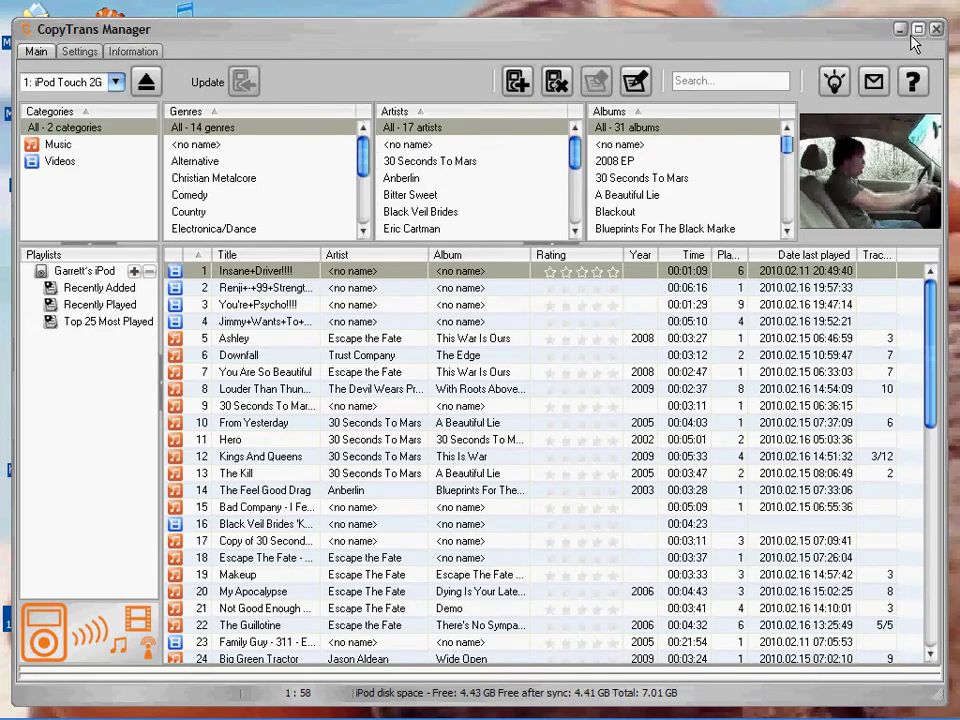
Add 'black veil brides - The Gunsling.mp3' from My Documents > LimeWire > Saved to the iPod.
click(518, 84)
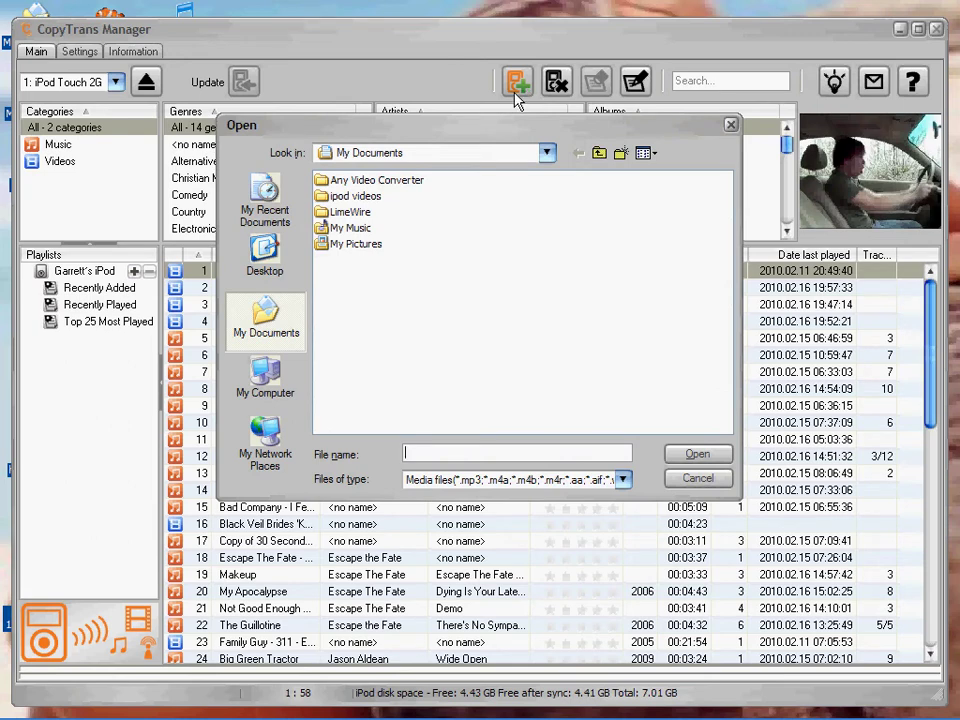
double_click(352, 213)
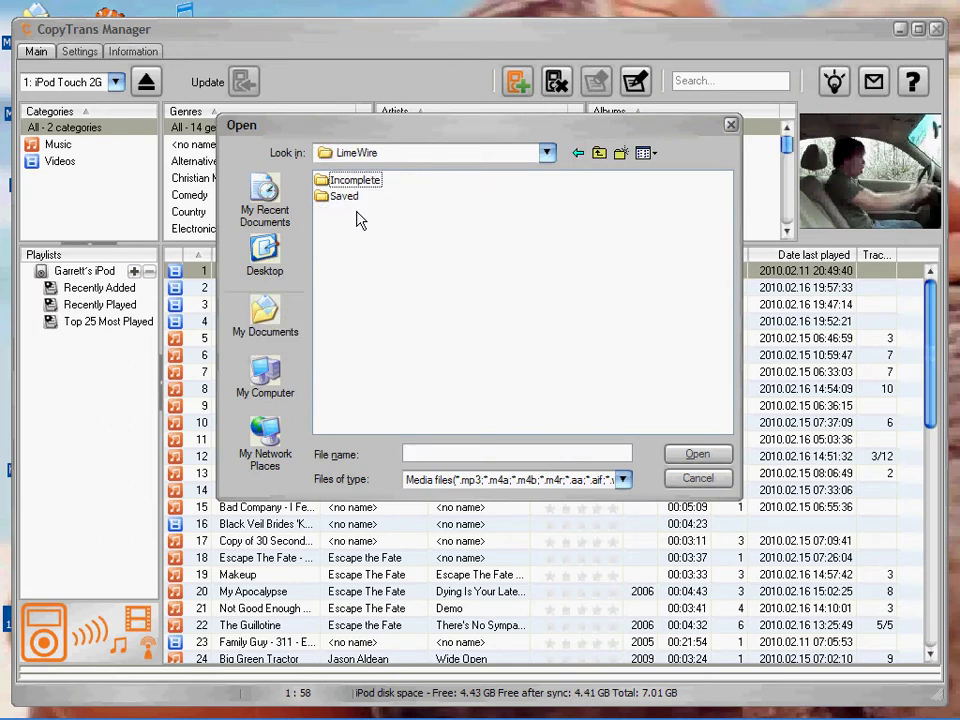
double_click(346, 197)
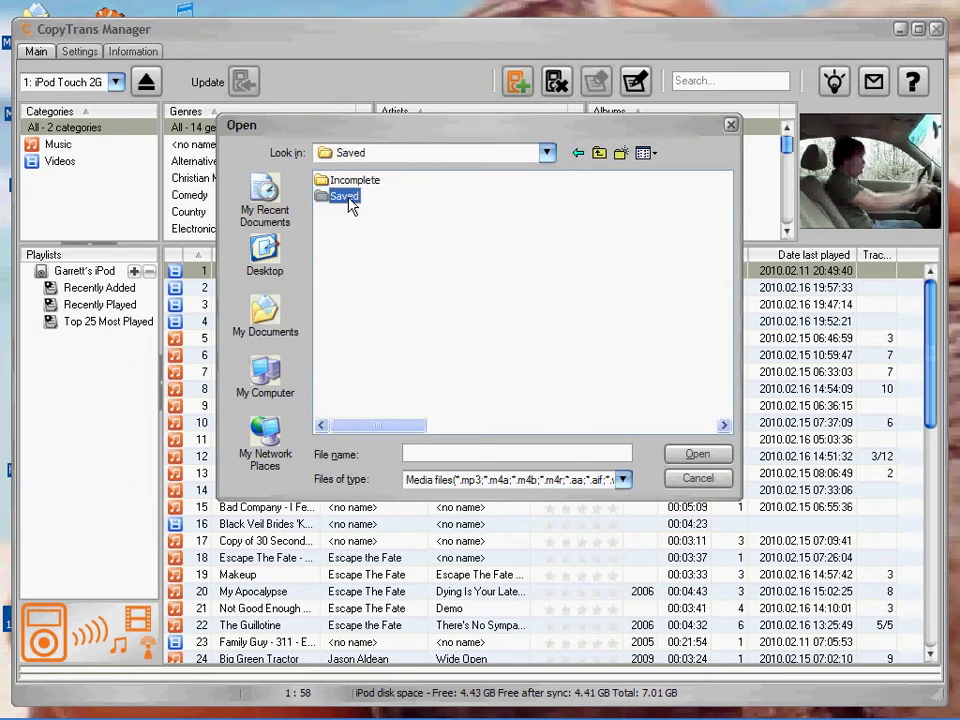
drag(370, 438, 339, 404)
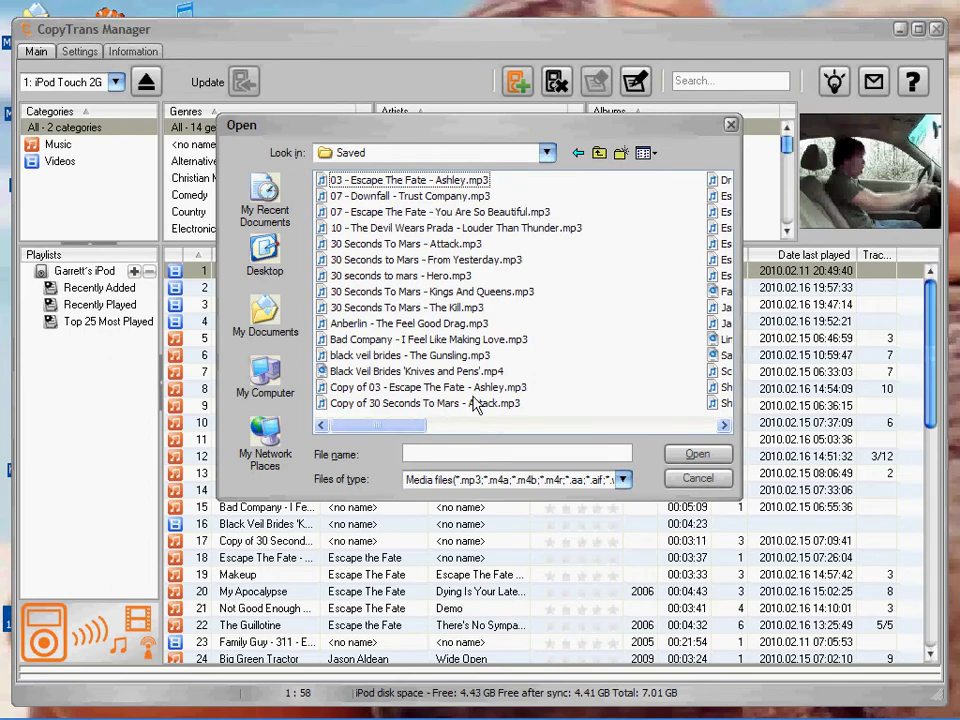
click(428, 357)
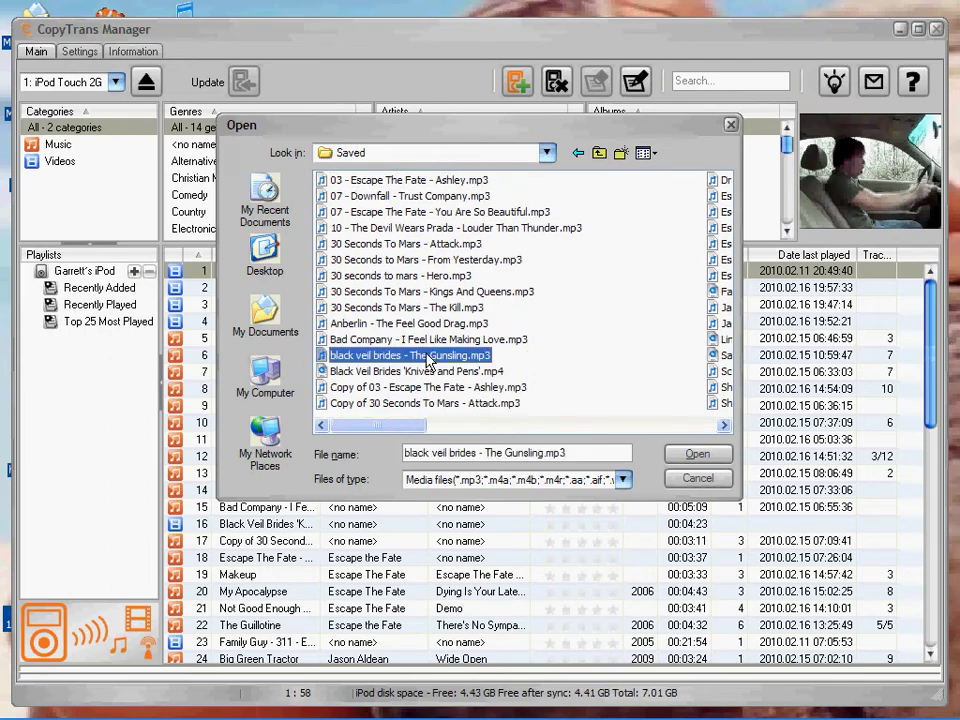
click(695, 456)
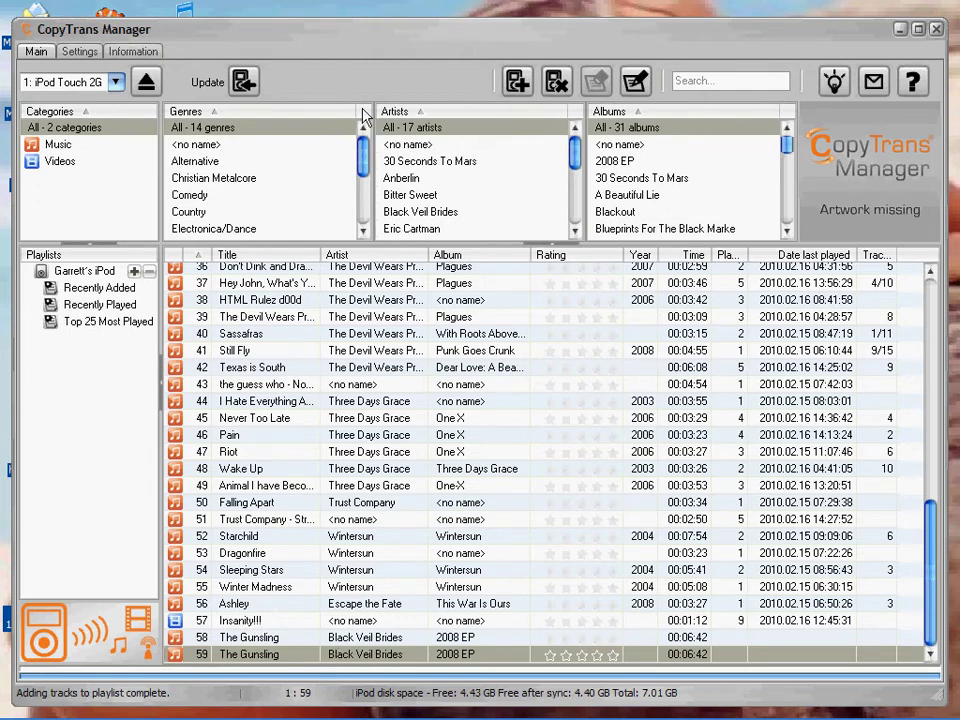
Start the Update so the iPod Touch 2G saves the added Gunsling track.
click(244, 82)
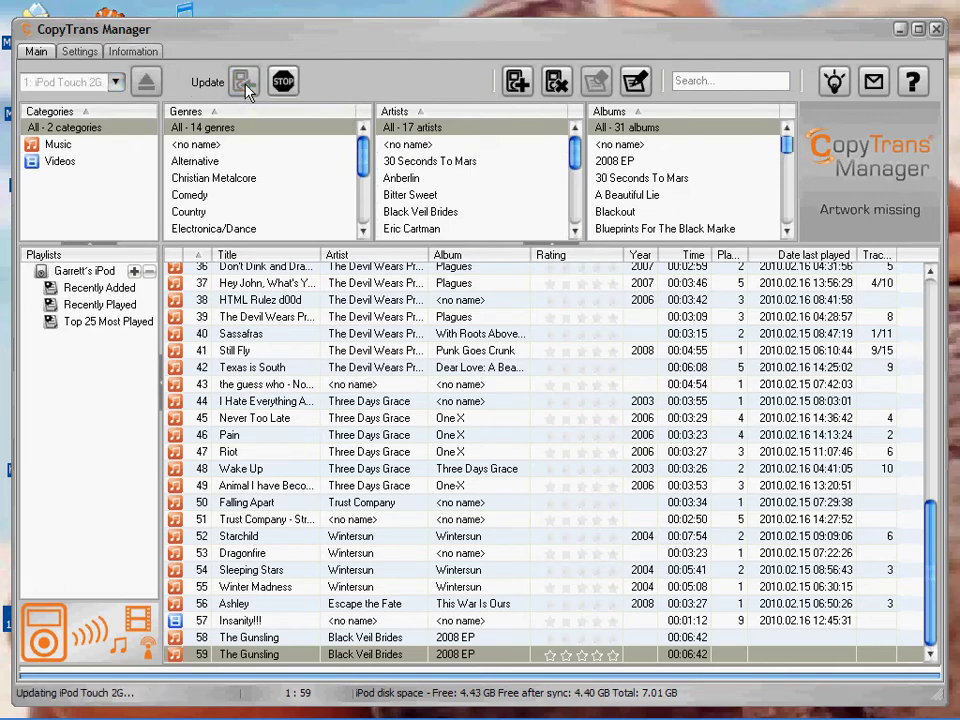